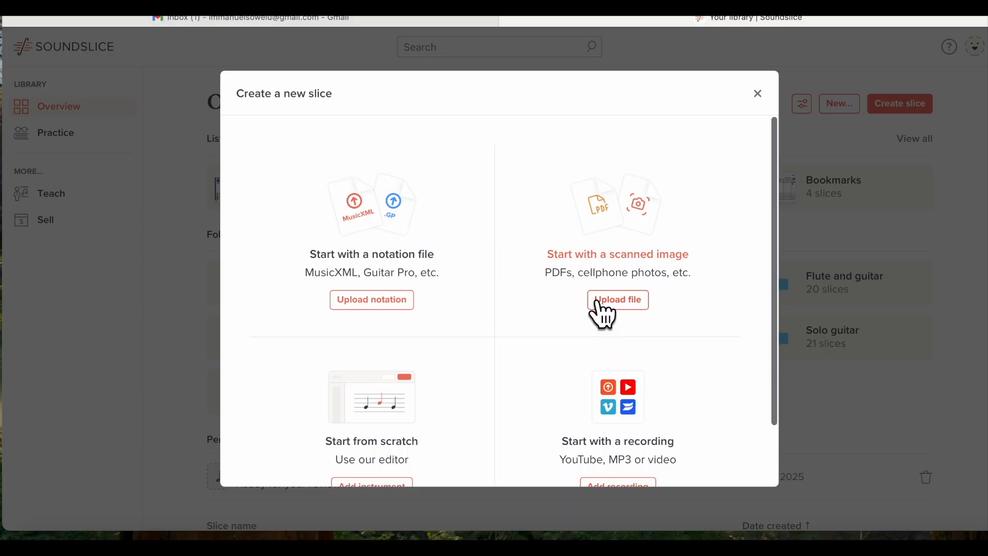
Upload the Petzold Minuet PDF as a scanned image and open its review page
click(631, 302)
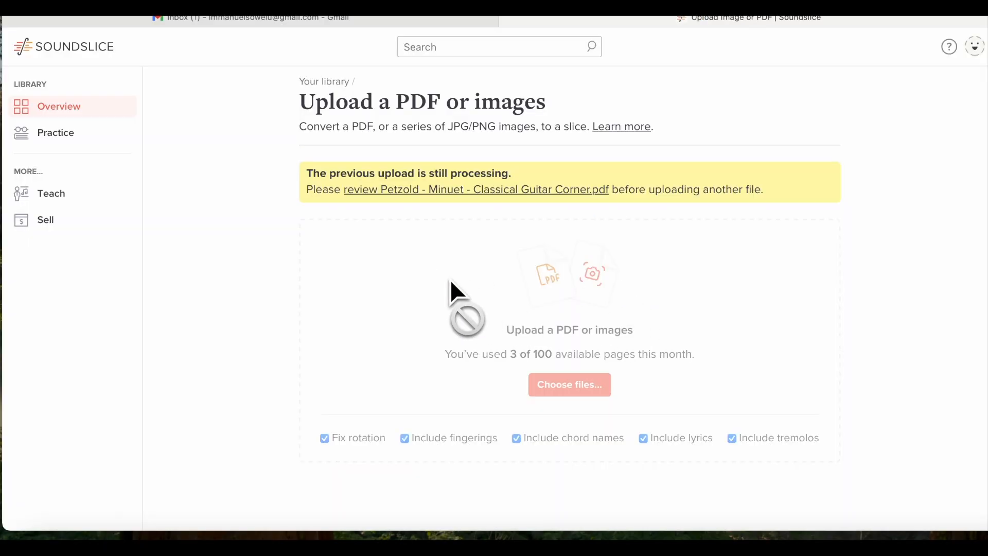
click(446, 193)
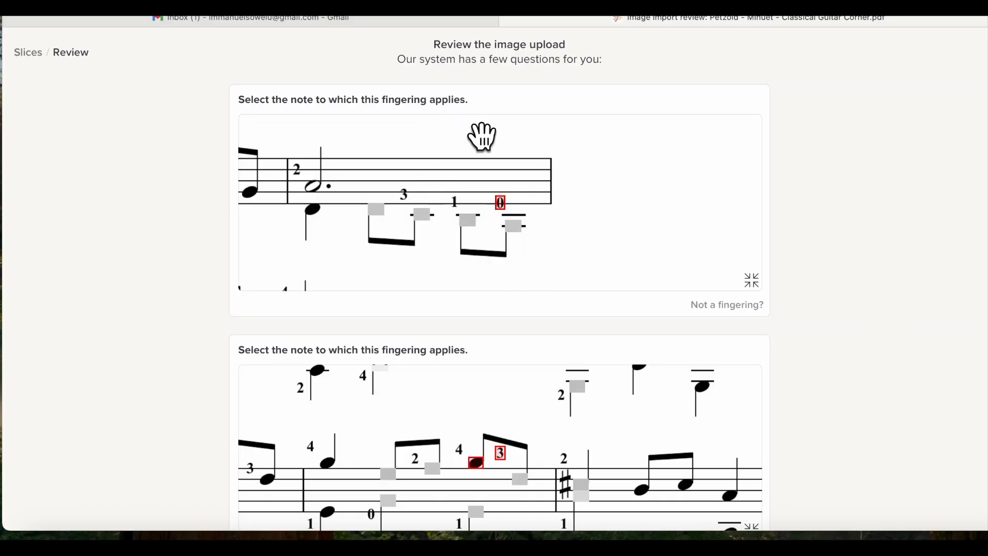
Attach the 0 and 3 fingerings to their intended notes and submit the answers
click(515, 227)
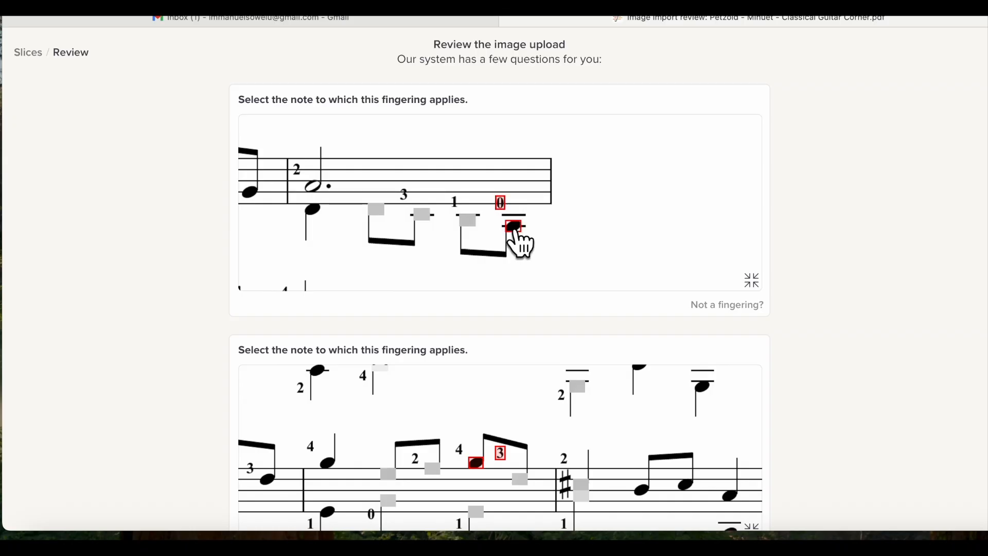
drag(591, 261, 592, 221)
scroll(591, 222, down, 3)
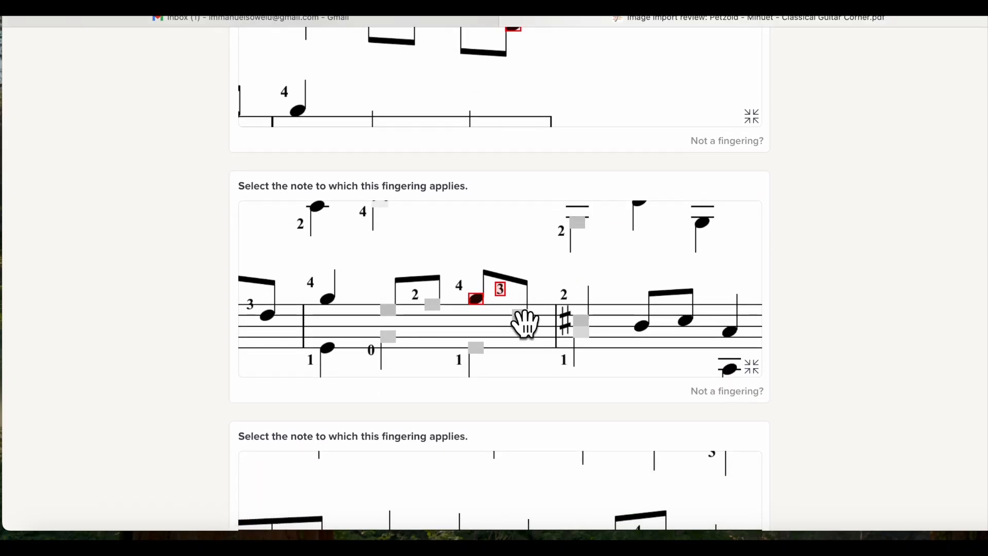
click(521, 316)
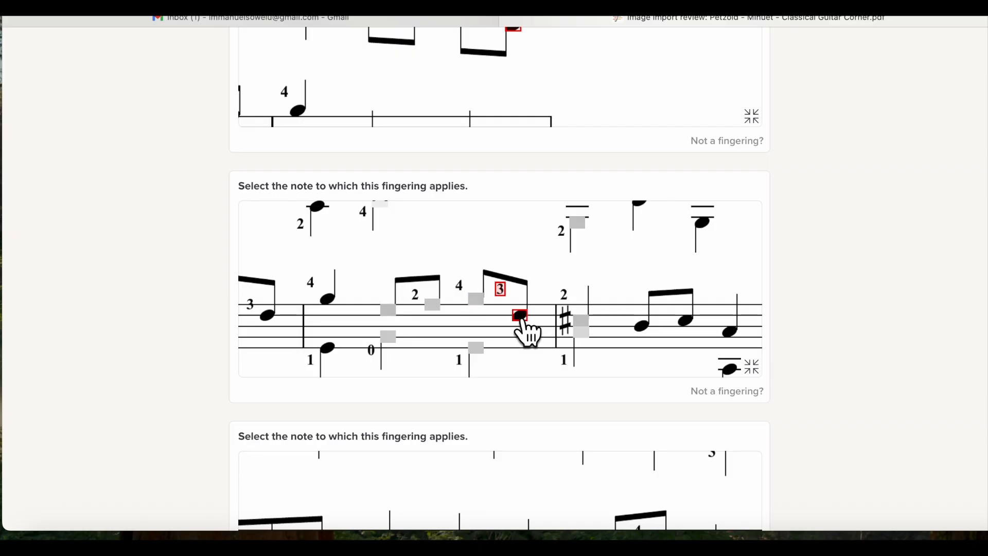
scroll(623, 296, down, 3)
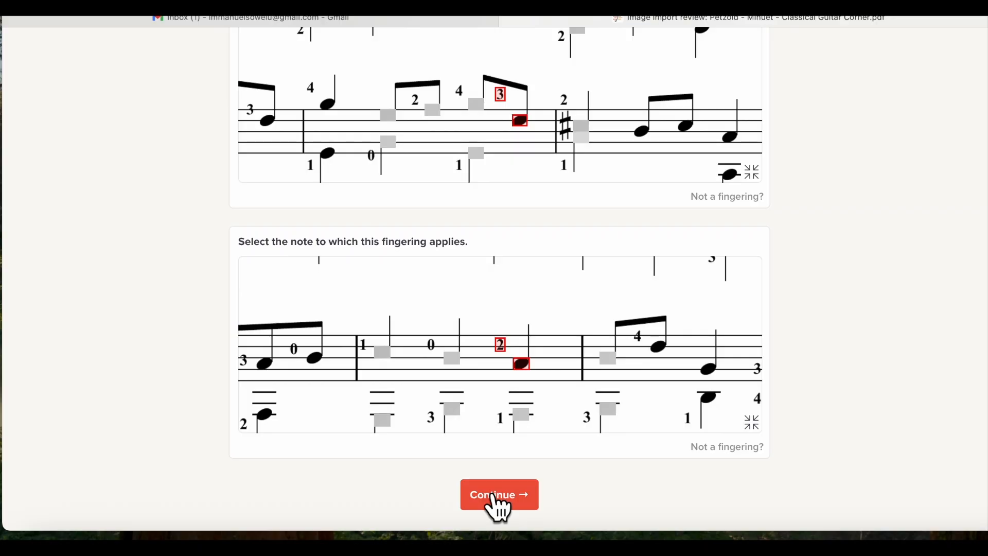
click(494, 498)
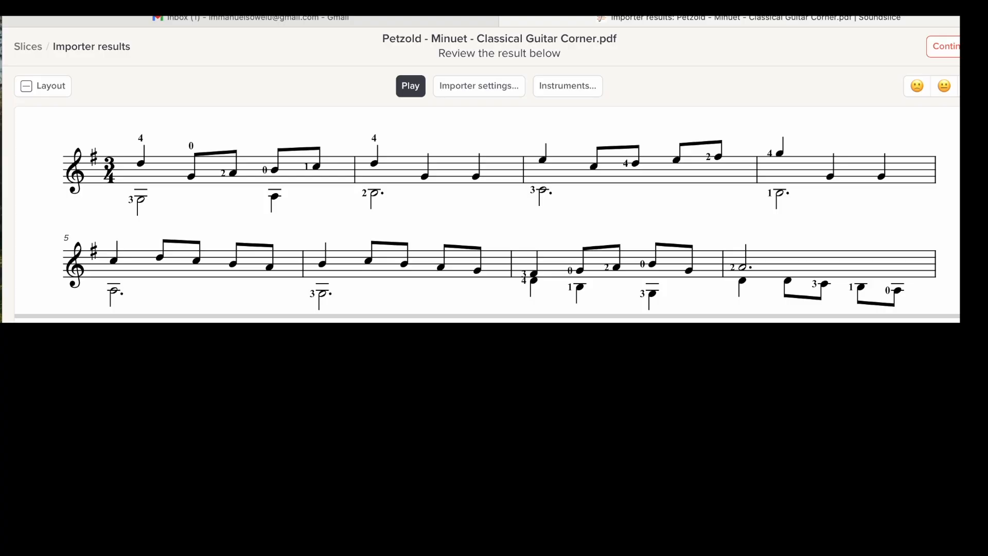
Play back the imported Petzold Minuet on the importer results page
click(408, 88)
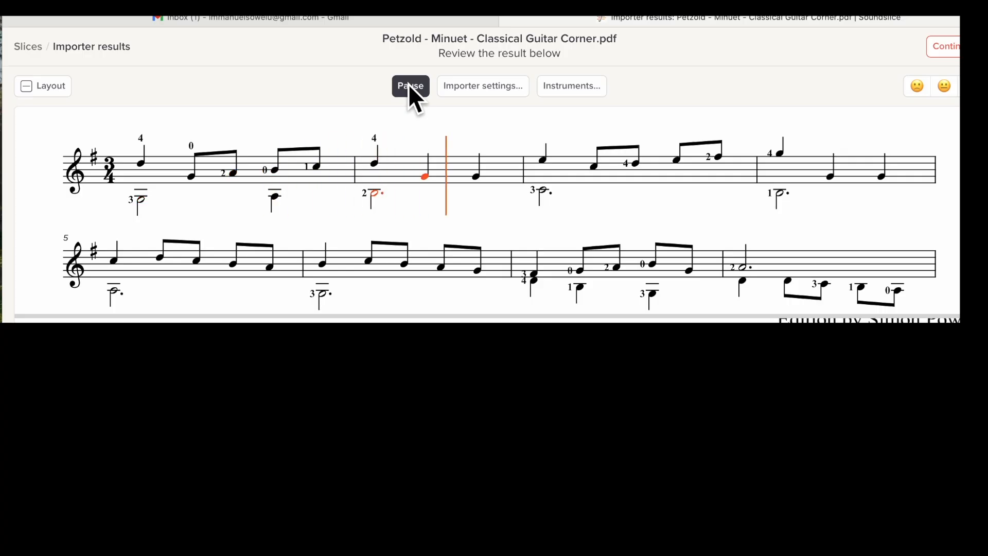
Stop playback and open the finished Petzold Minuet slice in player view
click(409, 85)
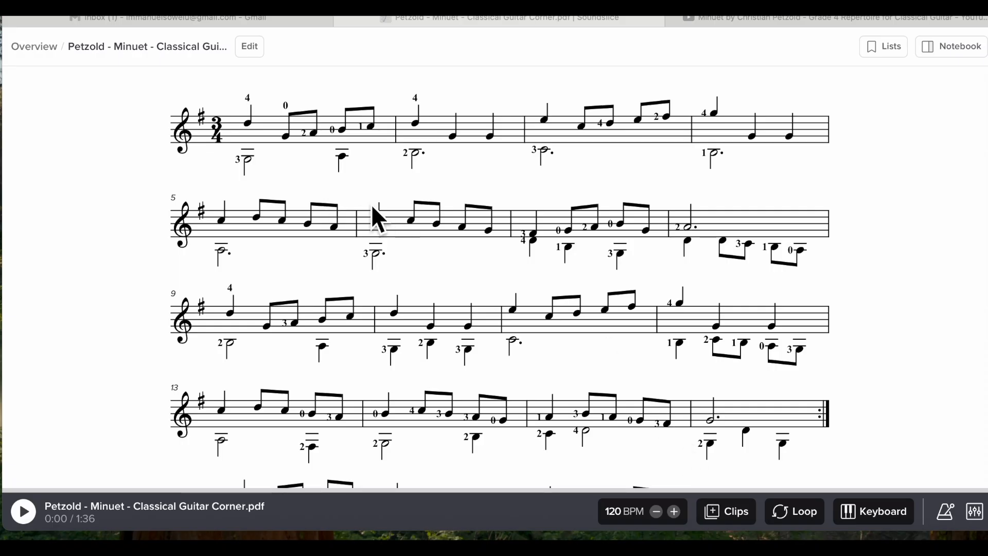
click(251, 49)
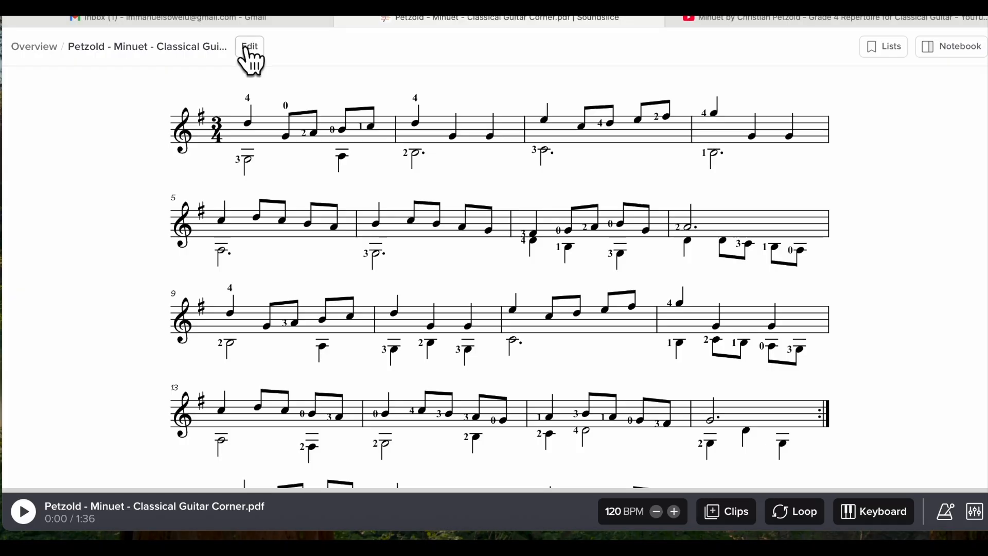
Open the Minuet in the editor, dismiss the import notice, and bring up Add recording
click(248, 45)
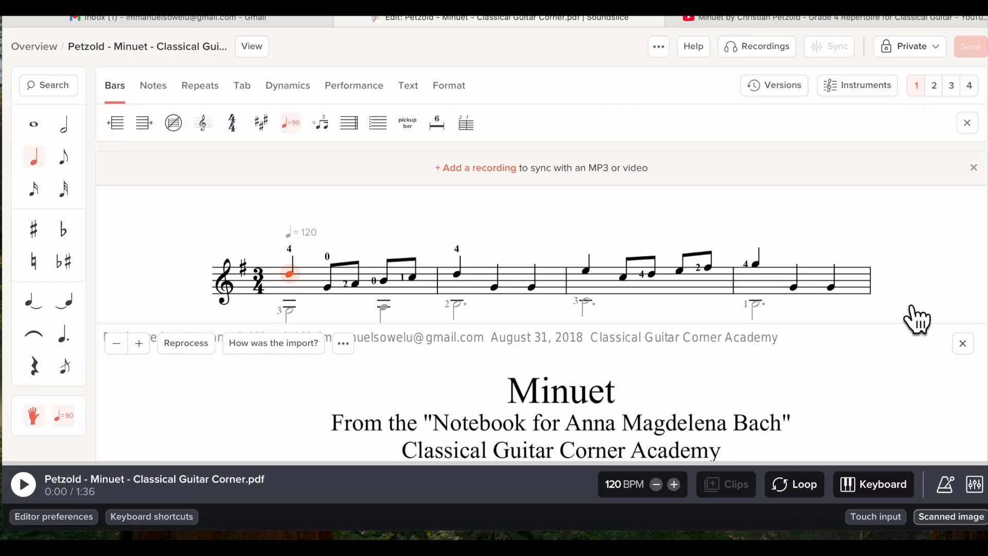
click(962, 344)
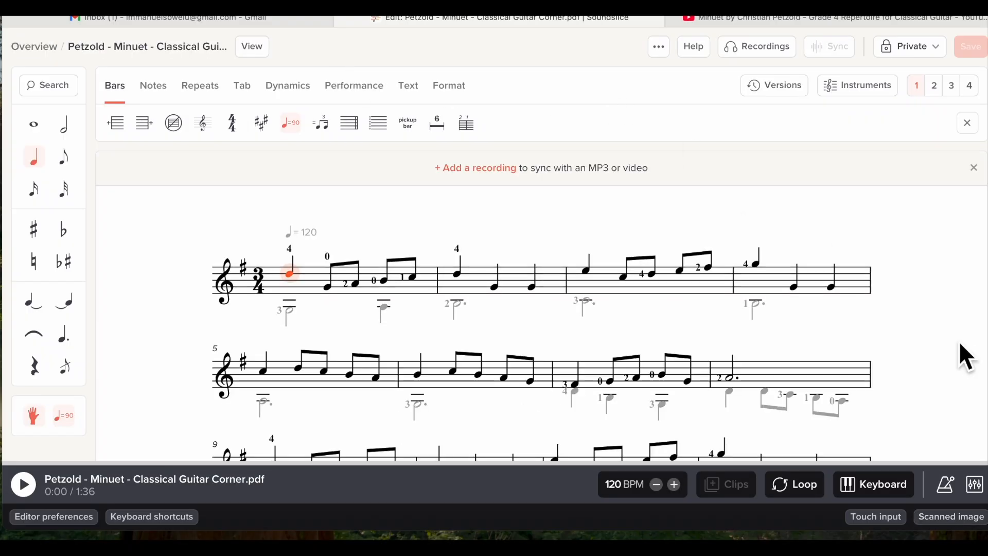
click(759, 54)
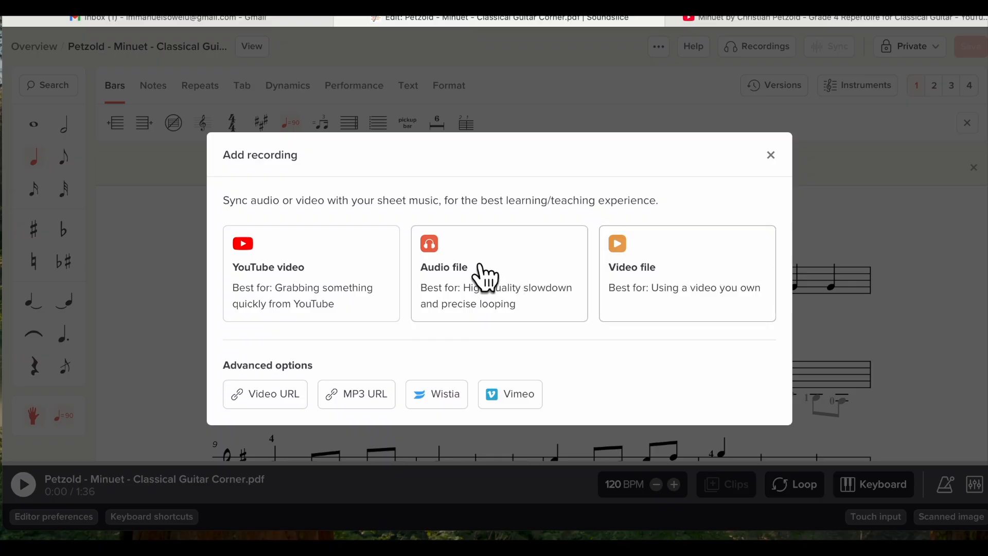
Paste the YouTube link and attach 'Minuet by Christian Petzold' as the slice's recording
click(296, 285)
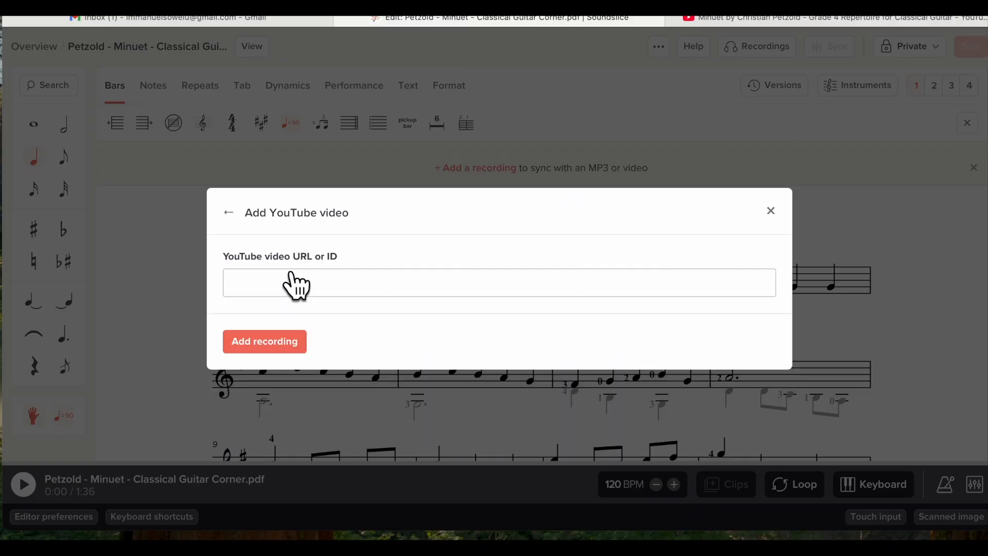
right_click(245, 287)
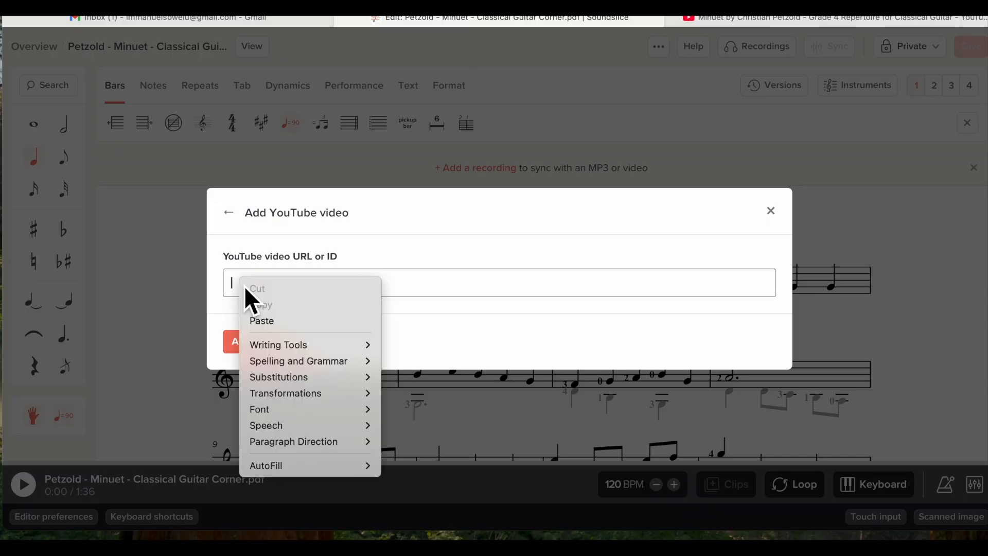
click(264, 327)
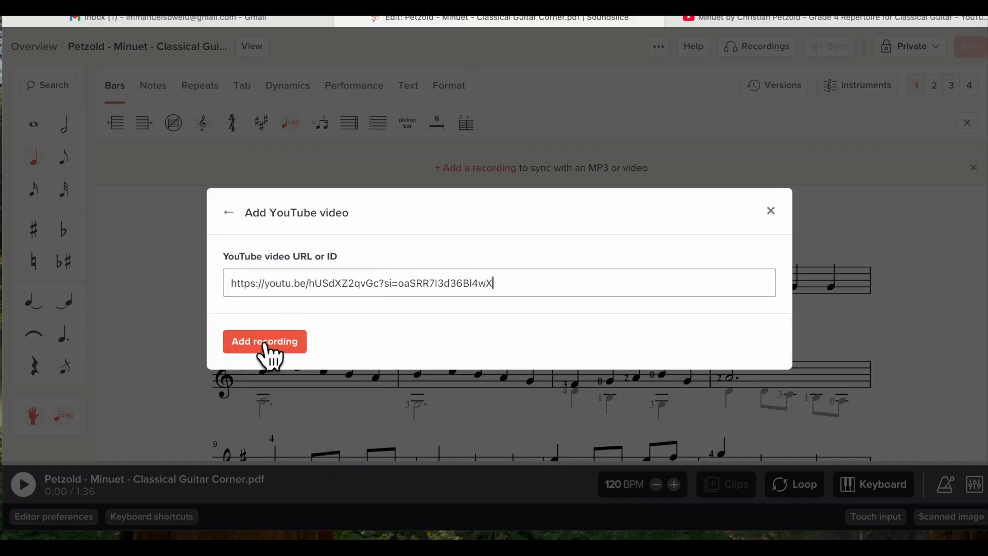
click(264, 344)
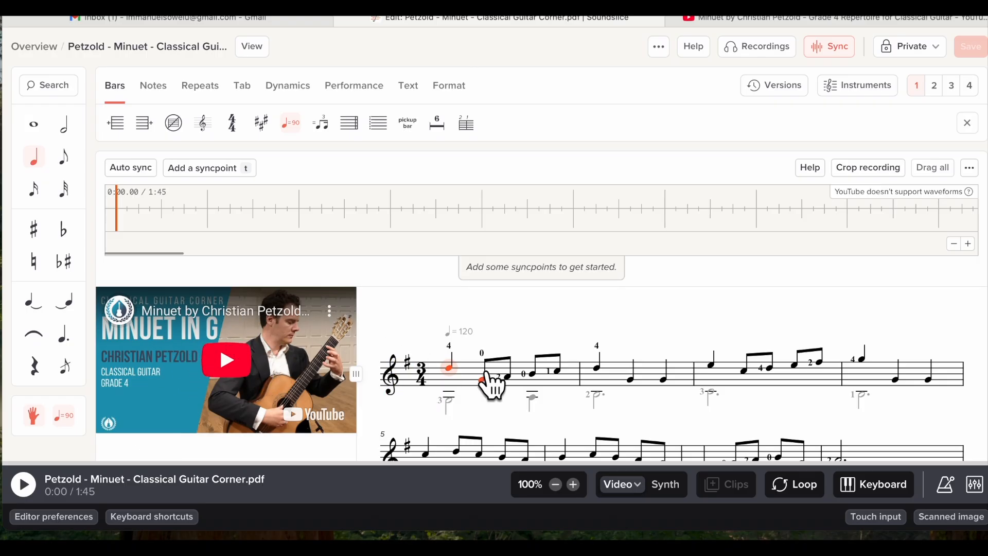
Slow the recording to 80% speed and start playing it alongside the score
scroll(513, 353, down, 1)
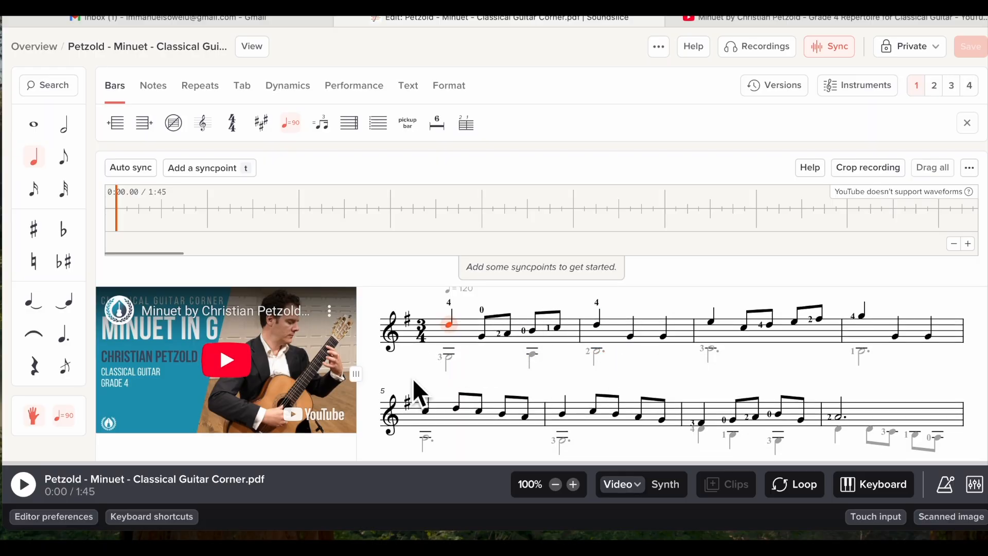
mouse_move(349, 435)
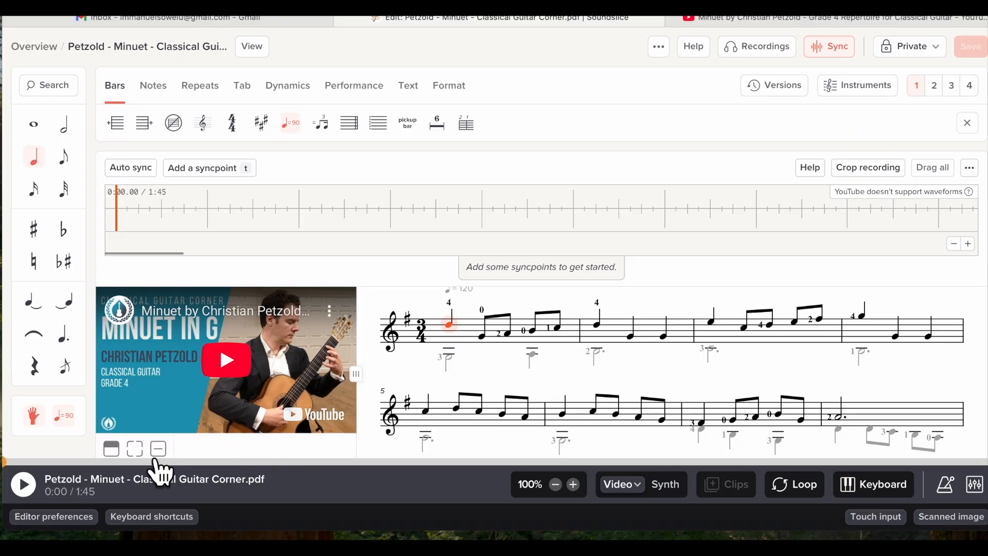
mouse_move(149, 453)
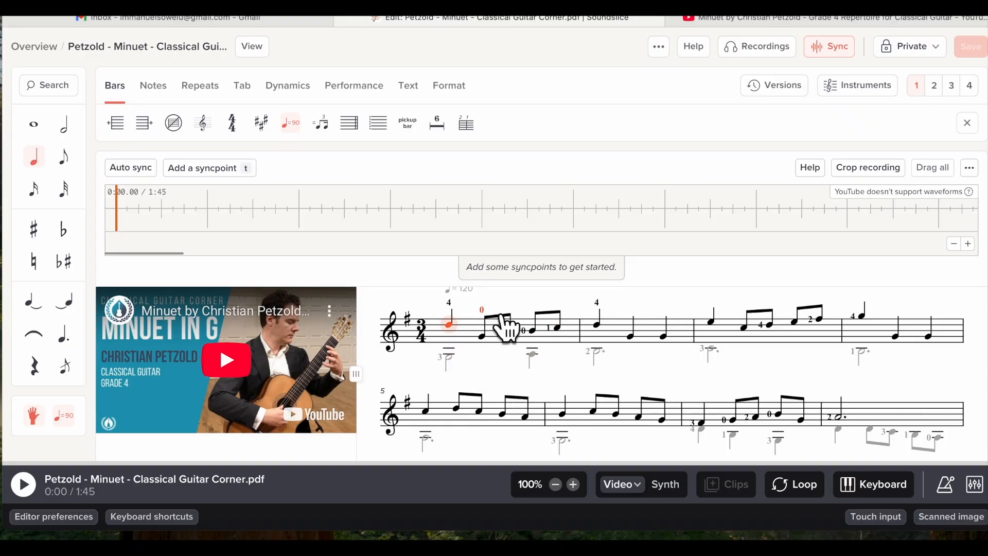
mouse_move(264, 375)
click(555, 485)
click(555, 485)
click(24, 484)
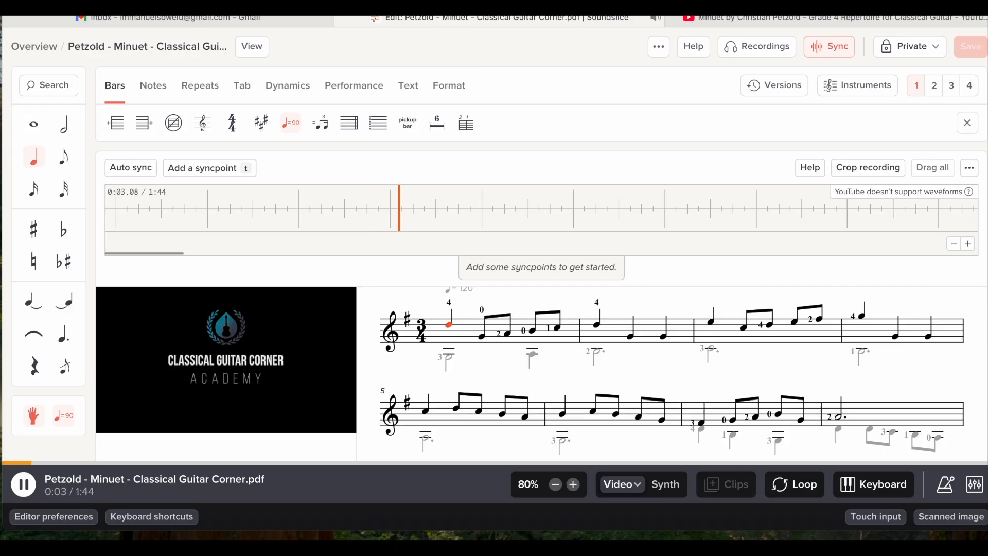
Press T at each bar downbeat to place syncpoints through bar 8, then pause
key(t)
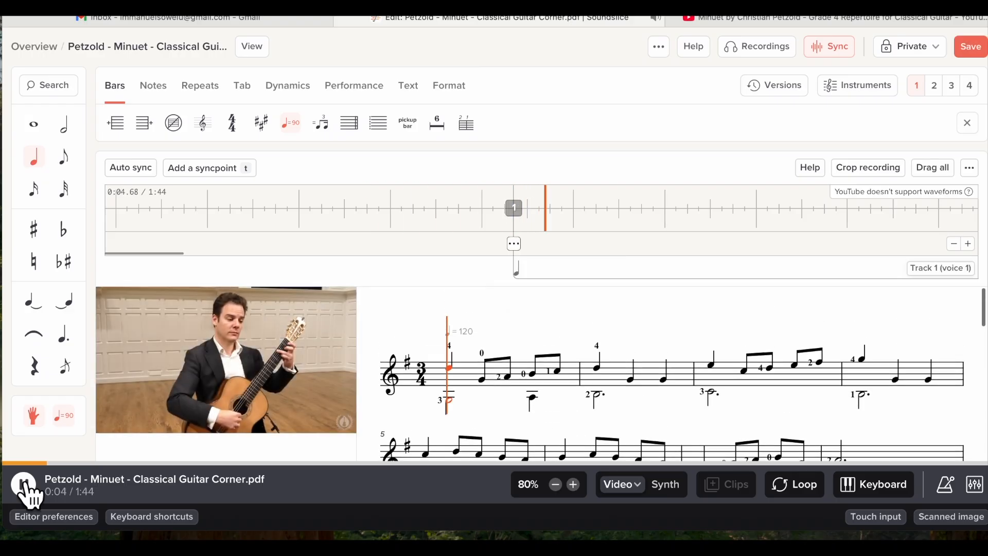
key(t)
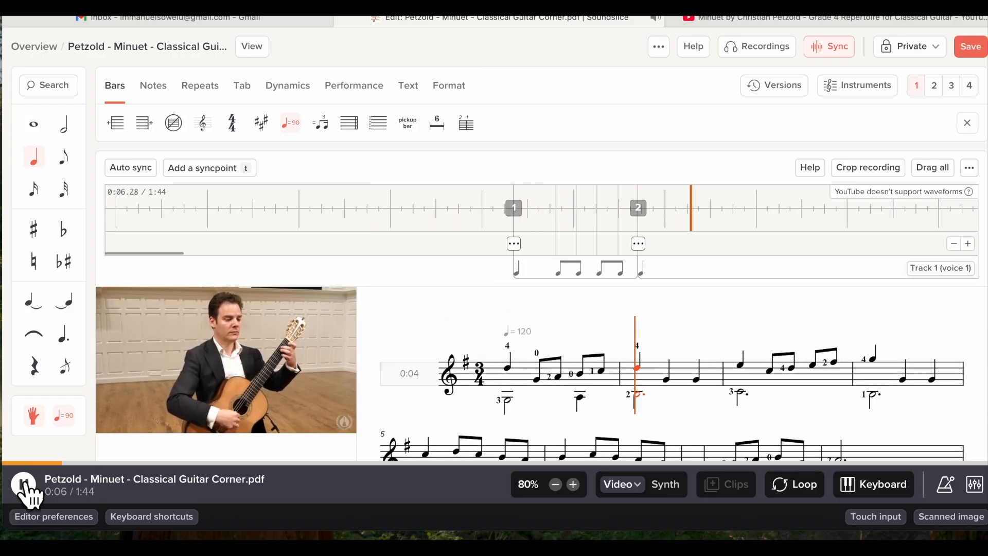
key(t)
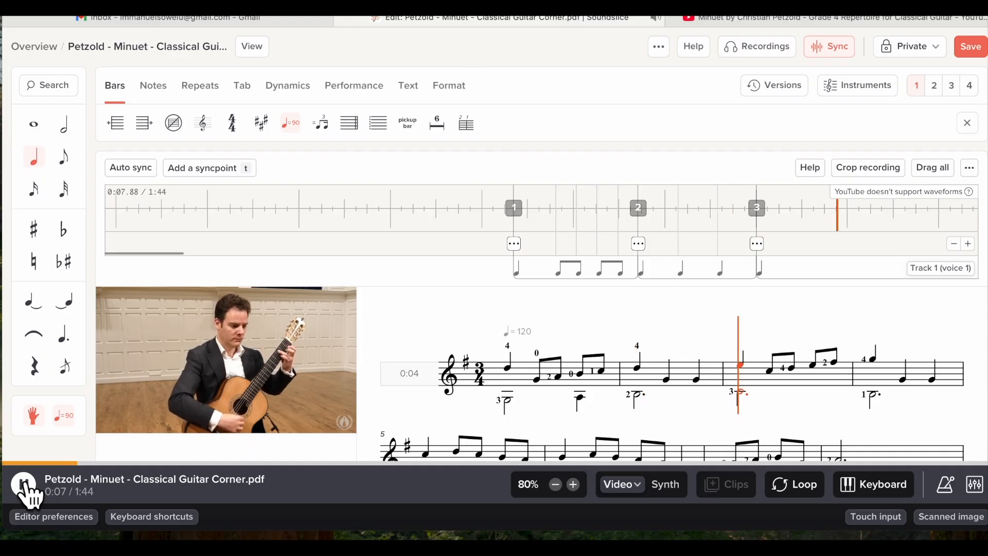
key(t)
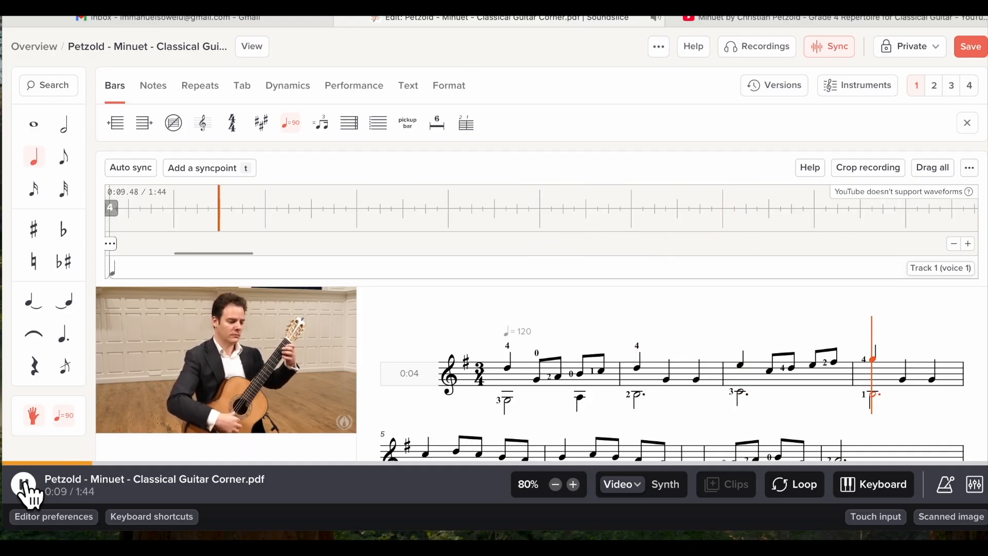
key(t)
key(t)
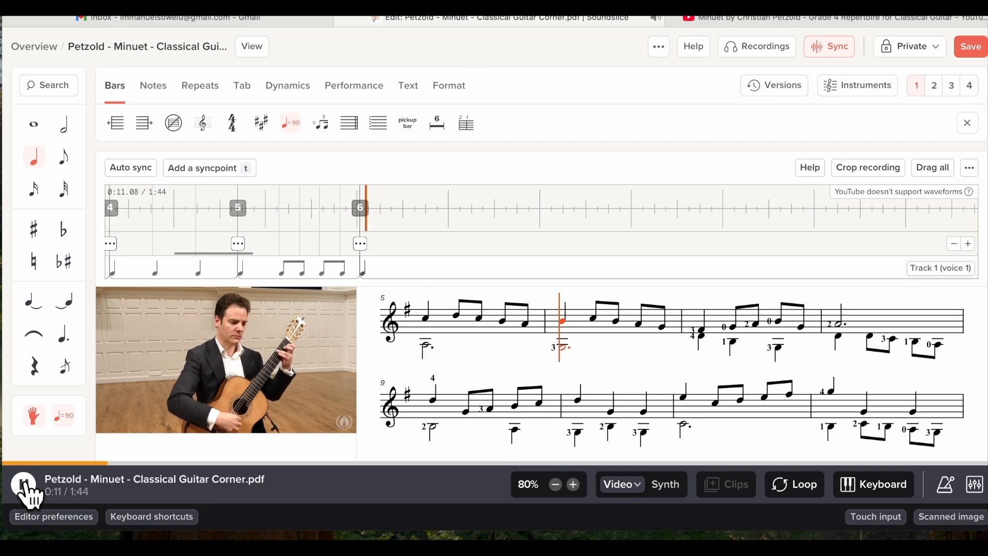
key(t)
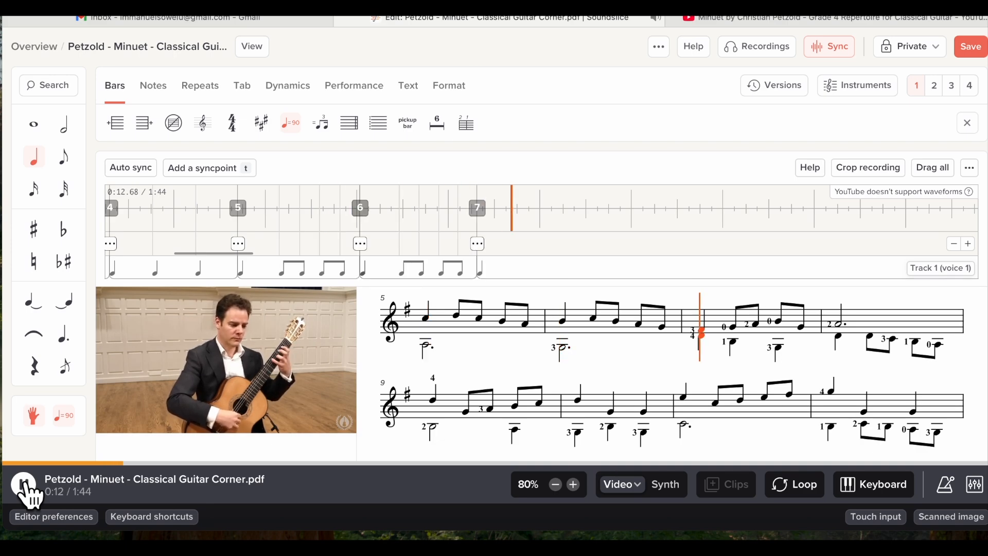
key(t)
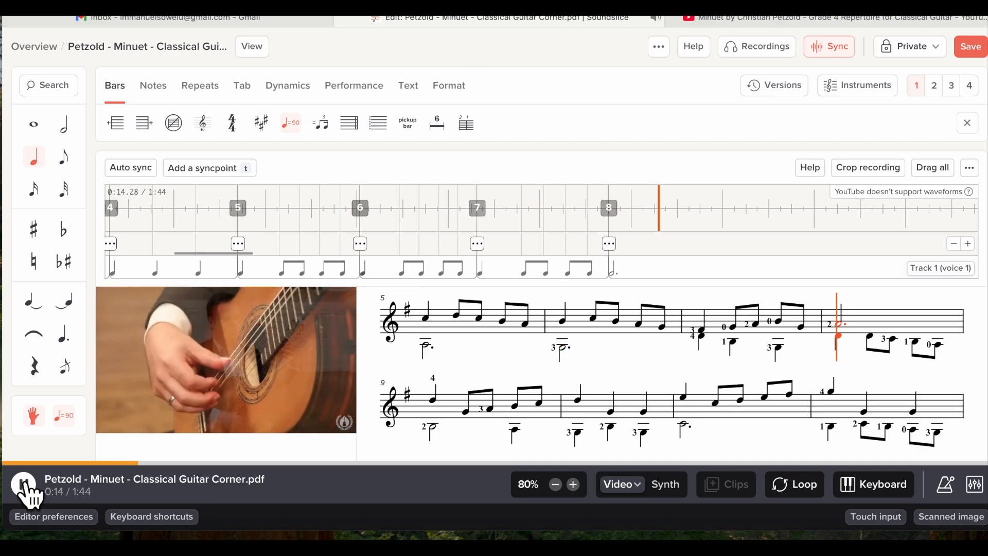
click(24, 484)
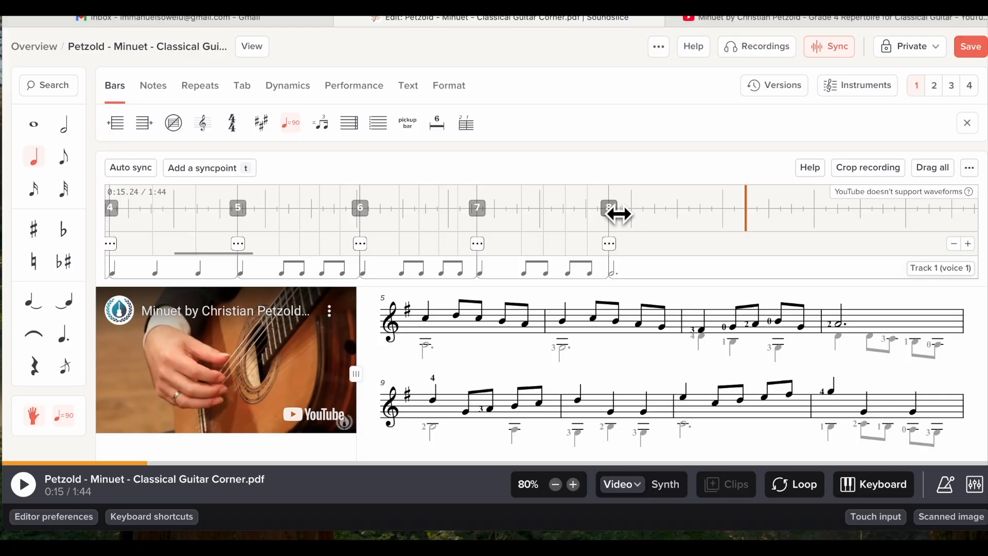
Nudge syncpoint 8 slightly later on the timeline and save the slice
mouse_move(619, 222)
mouse_down()
mouse_move(690, 214)
mouse_move(631, 228)
mouse_up()
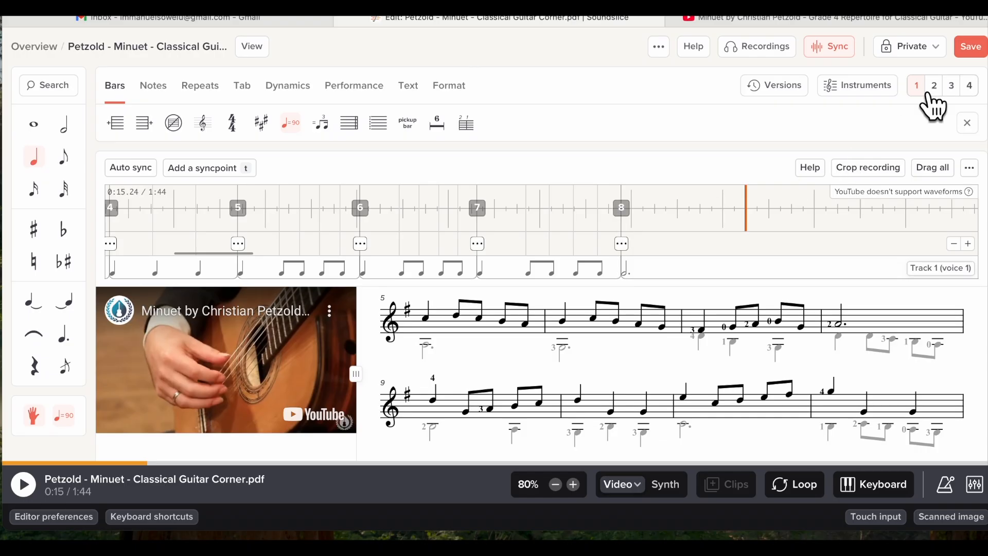
click(971, 48)
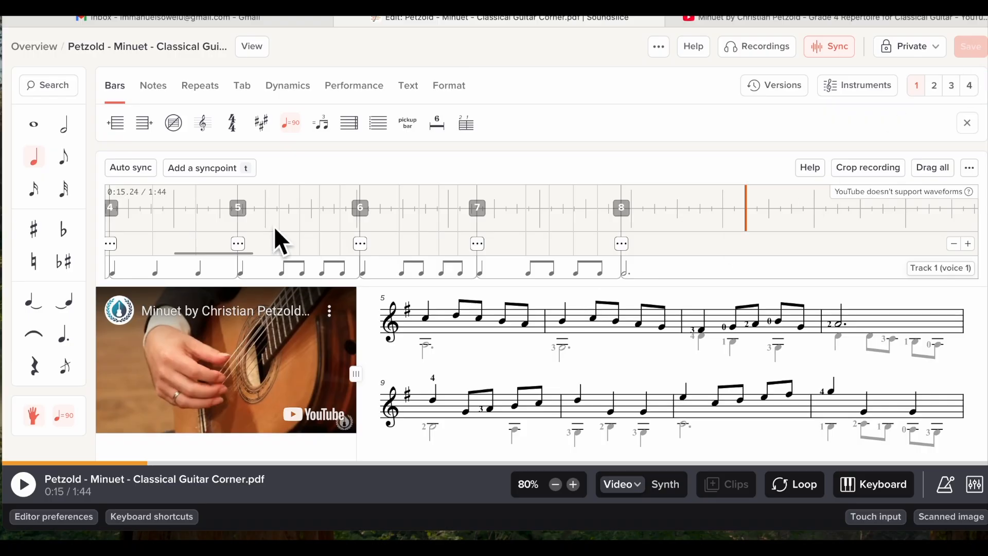
Reopen the Minuet slice with video audio, starting at bar 1 at 100% speed
click(34, 46)
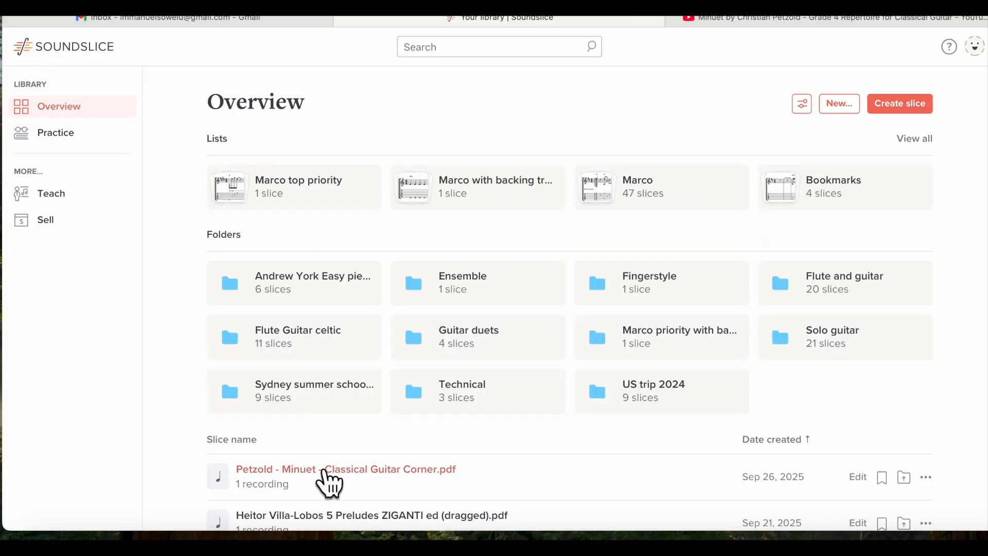
click(326, 469)
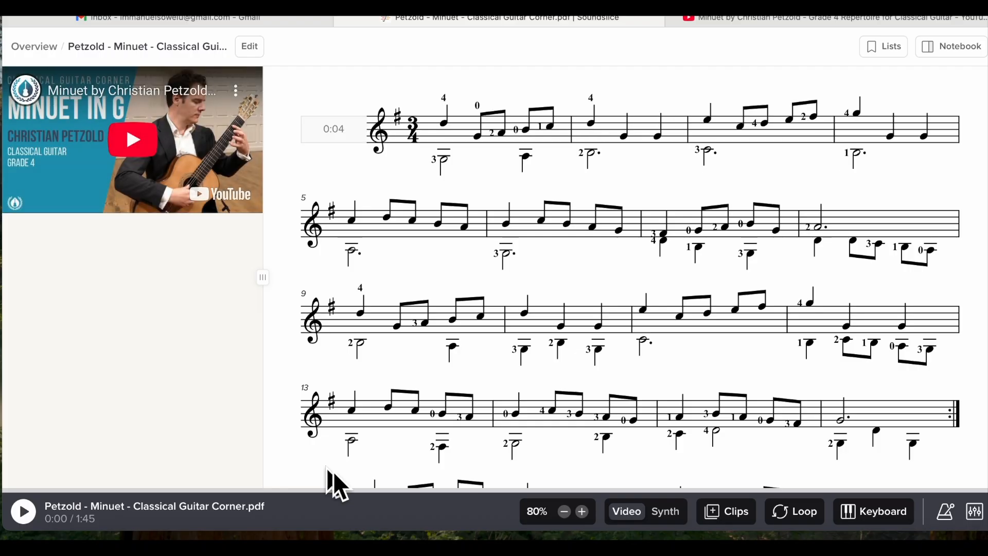
click(666, 513)
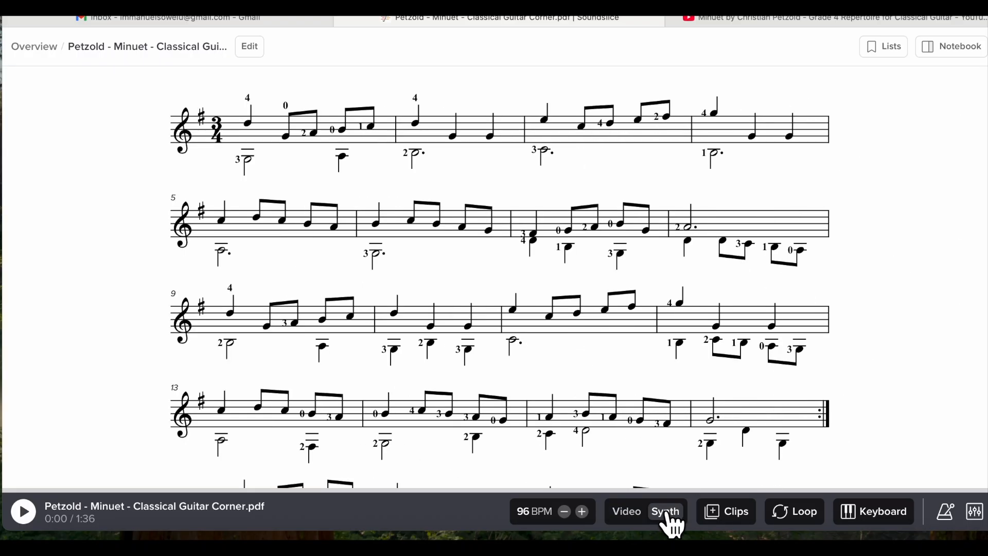
click(625, 510)
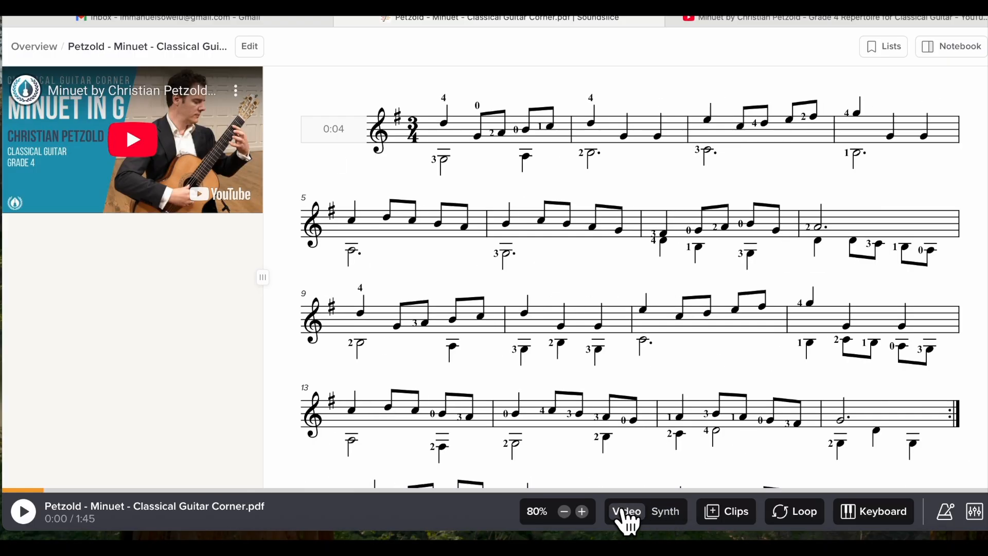
click(446, 158)
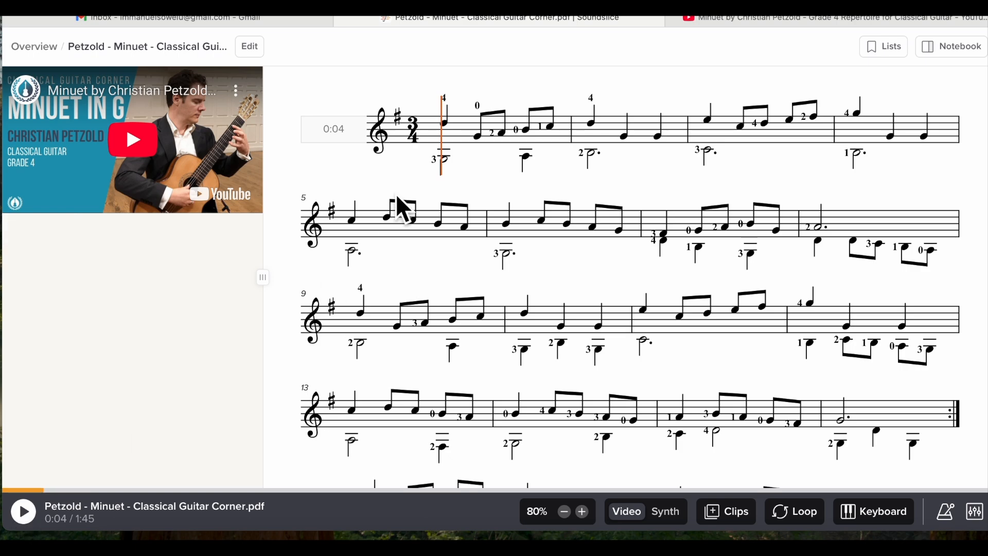
click(581, 512)
click(582, 511)
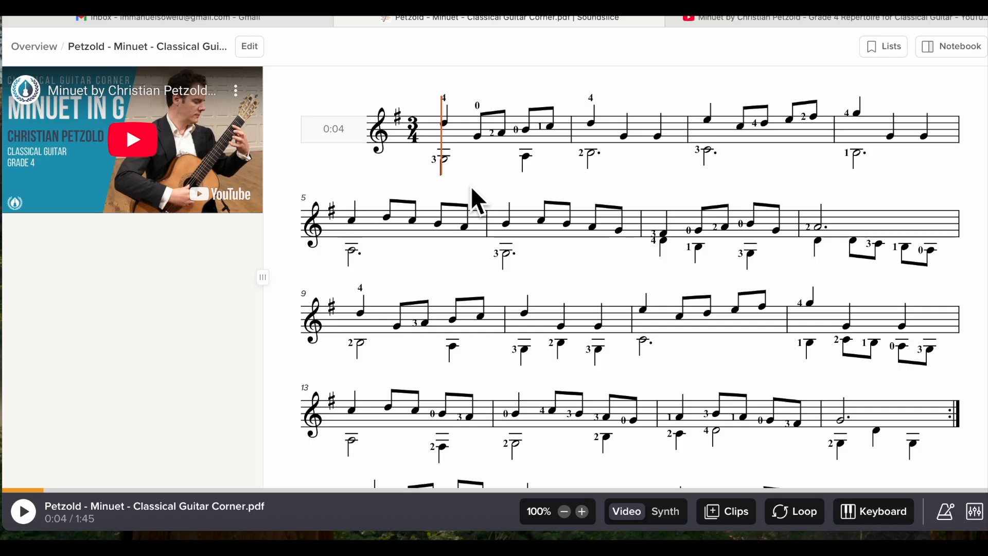
Play the synced Minuet with the video through bar 8, pause at 0:15, and return to the score's top
click(24, 511)
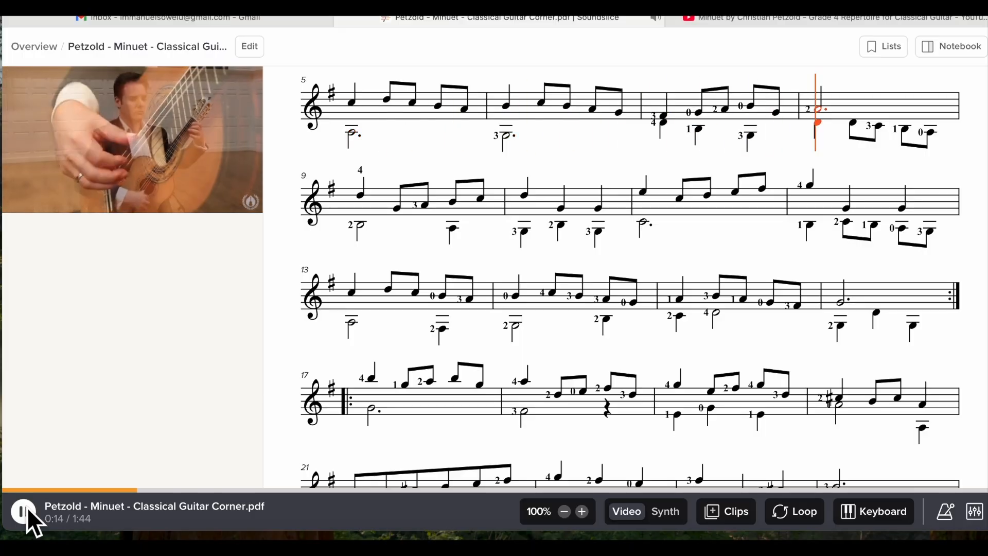
click(27, 508)
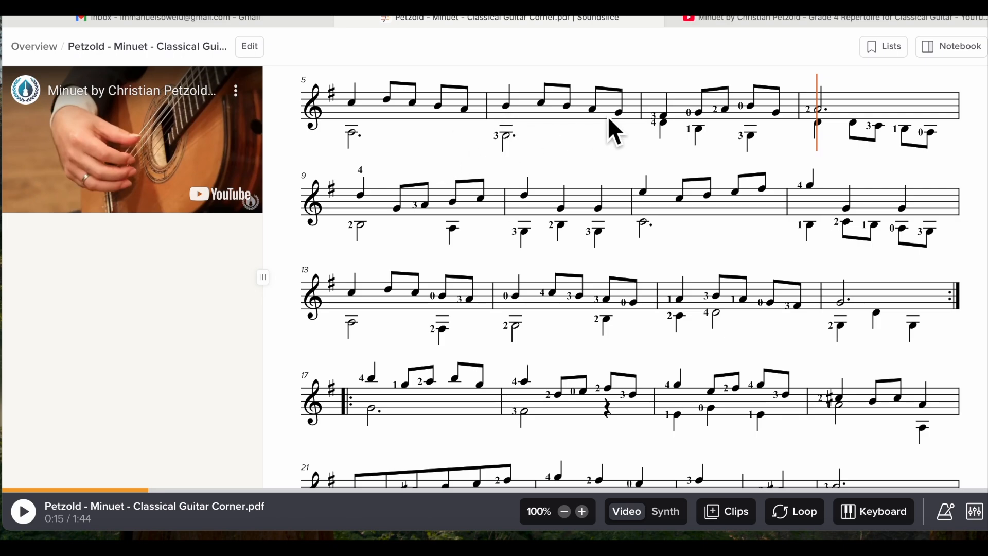
mouse_move(139, 260)
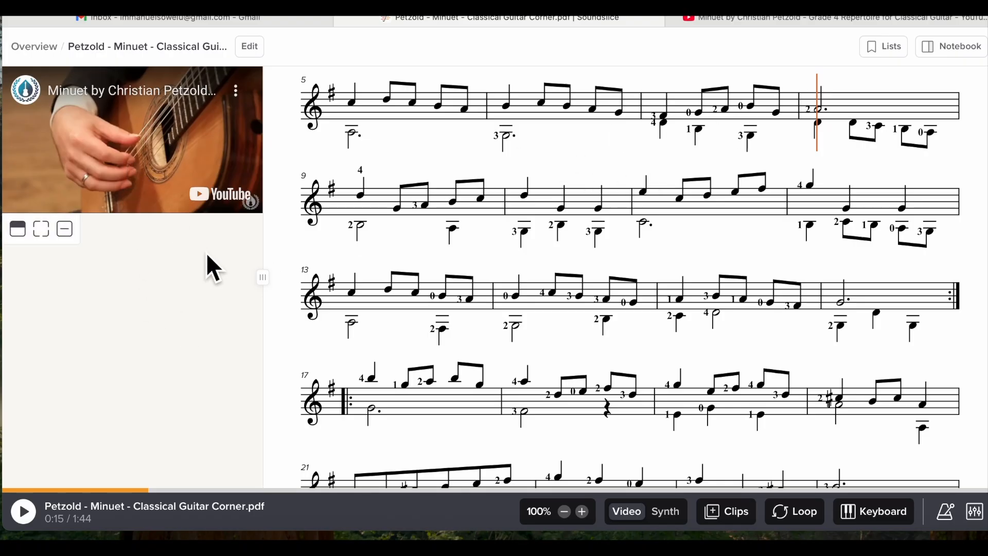
scroll(432, 241, up, 2)
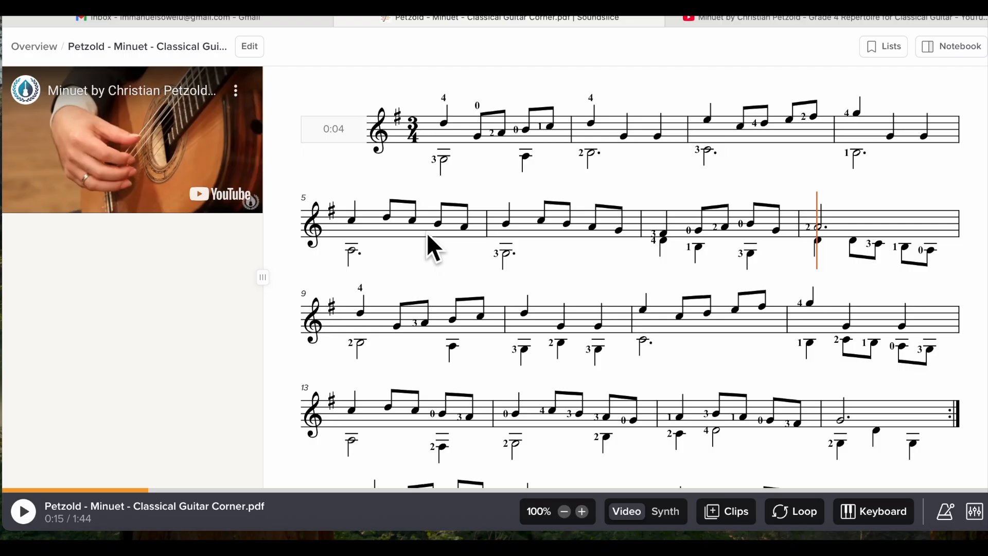